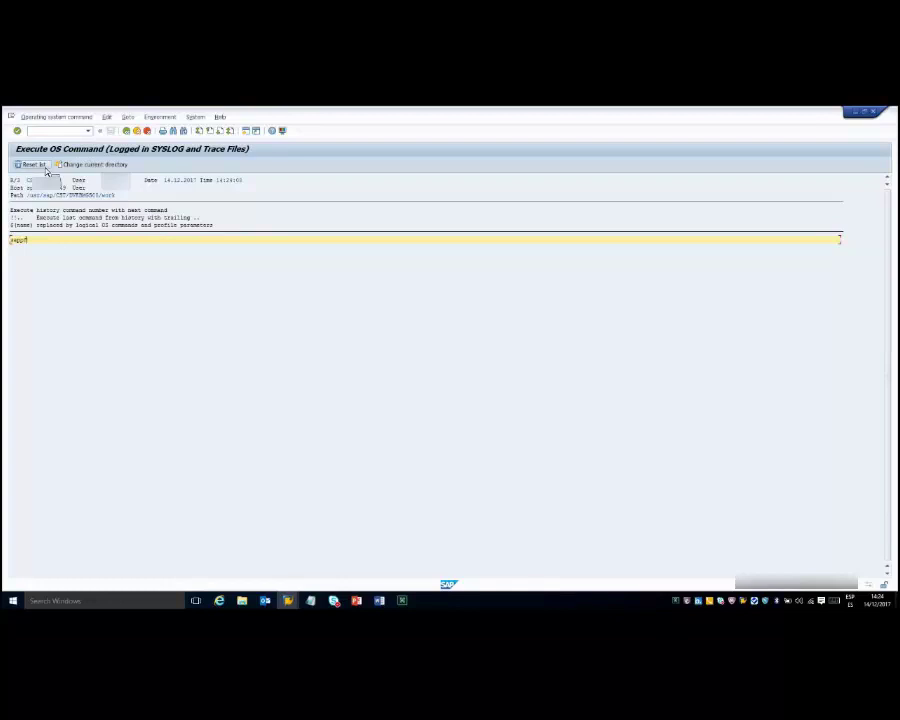
# Enter the OS command sappfpar check pf=/usr/sap/CST/SYS/profile/, looking up the profile path in the SAP Directories session.
pyautogui.write('par check pf=')
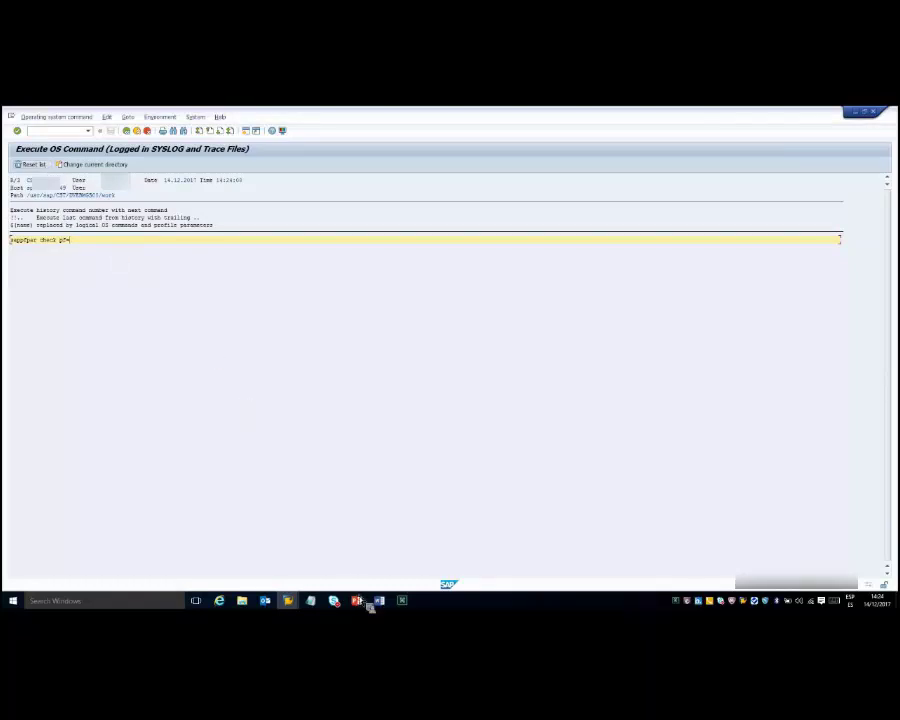
pyautogui.moveTo(287, 602)
pyautogui.click(279, 575)
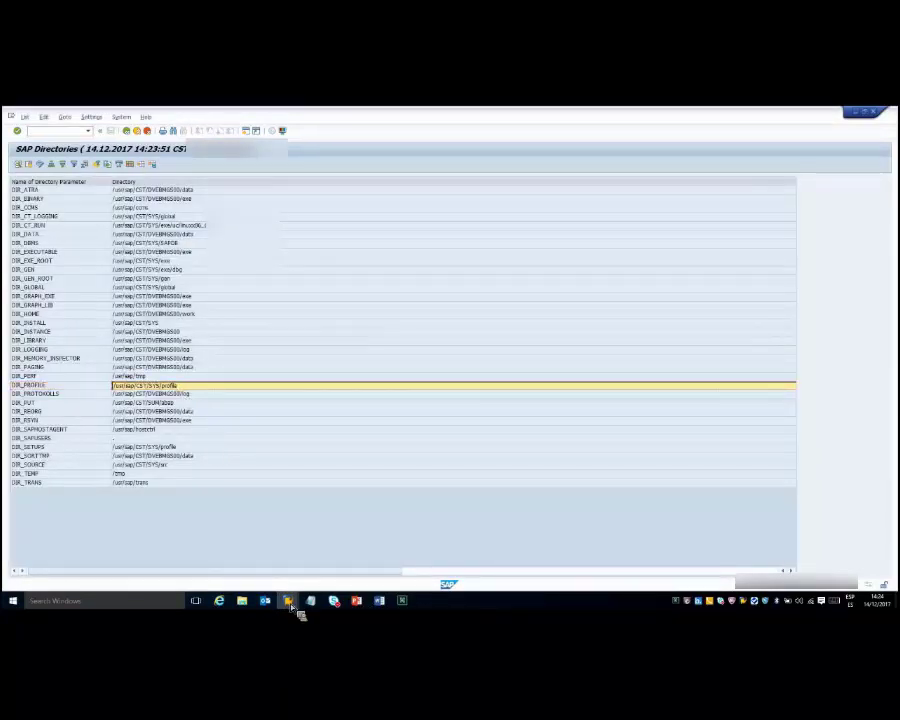
pyautogui.hotkey('alt', 'Tab')
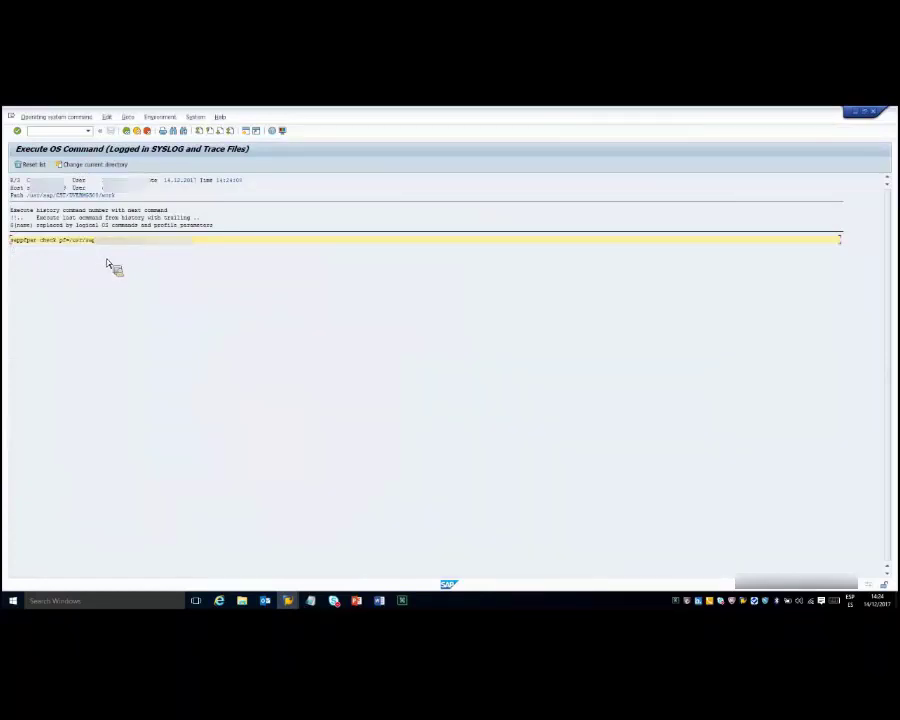
# Complete the sappfpar check command with an instance profile's file name taken from the DIR_PROFILE directory listing, and execute it.
pyautogui.click(287, 602)
pyautogui.click(272, 535)
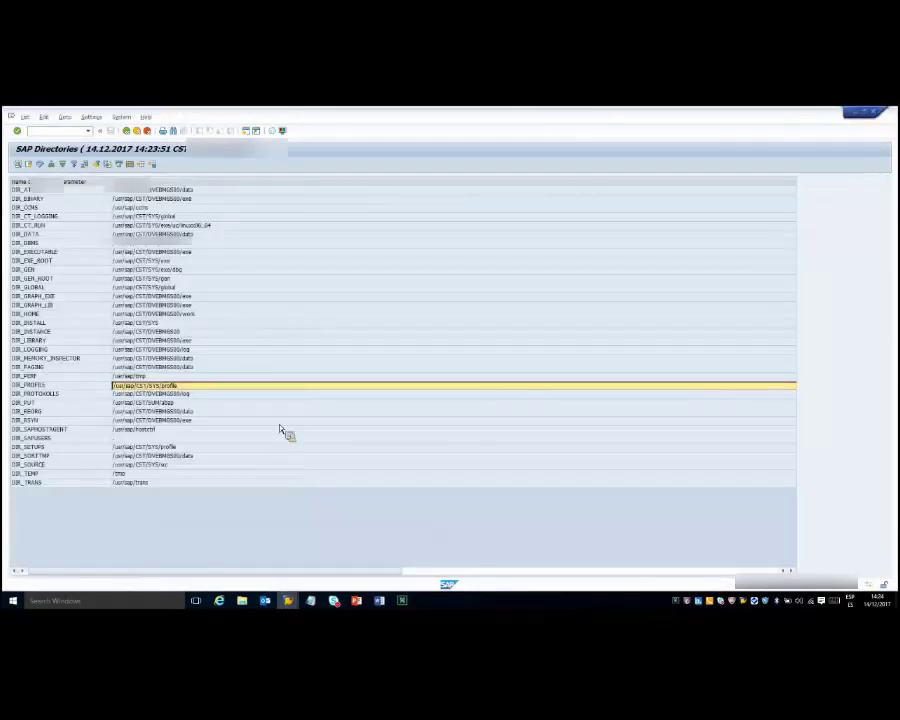
pyautogui.doubleClick(225, 388)
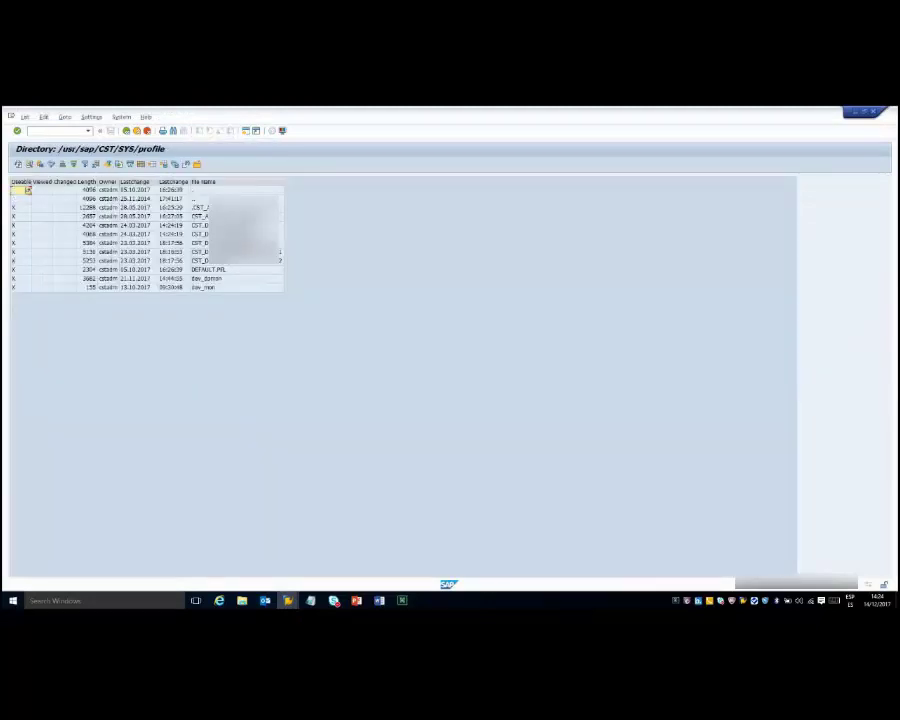
pyautogui.click(200, 225)
pyautogui.click(288, 602)
pyautogui.click(382, 556)
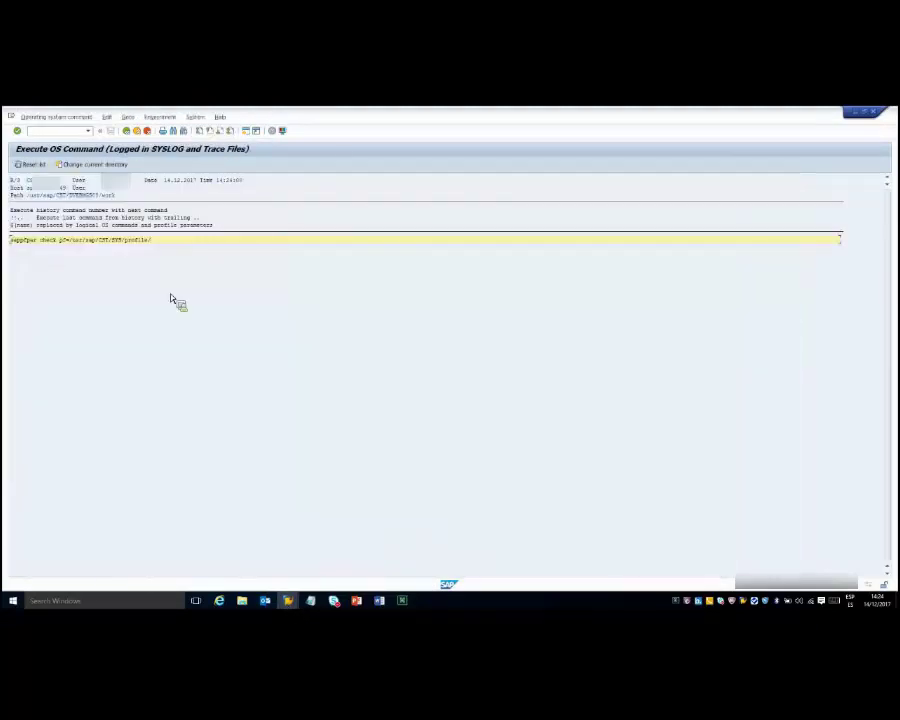
pyautogui.hotkey('ctrl', 'v')
pyautogui.press('Return')
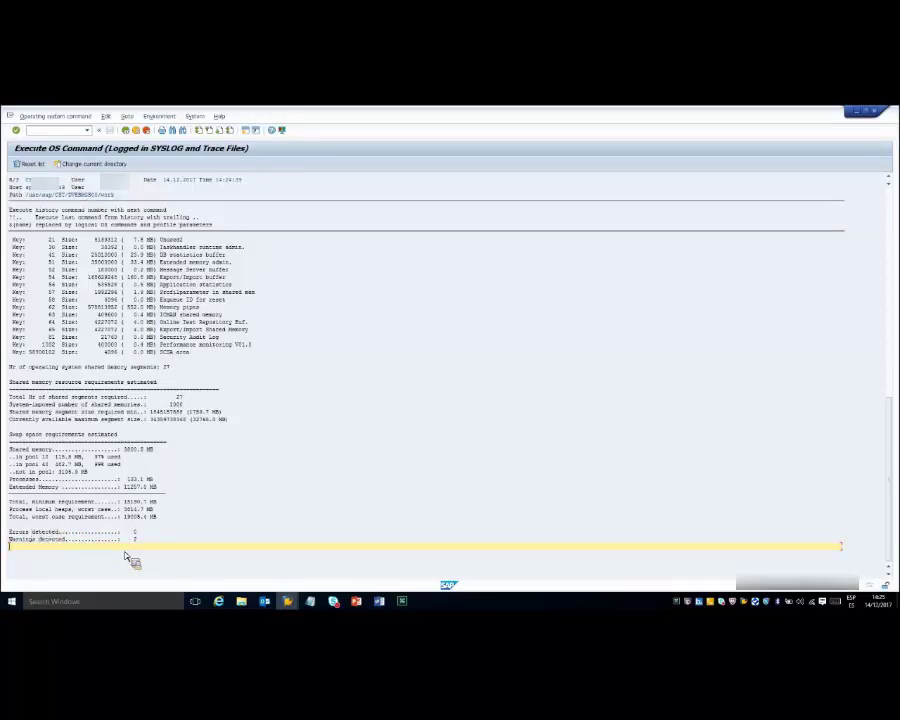
# Switch to PowerPoint, show the Memory monitoring tools slide full screen, and leave the slide show.
pyautogui.hotkey('alt', 'Tab')
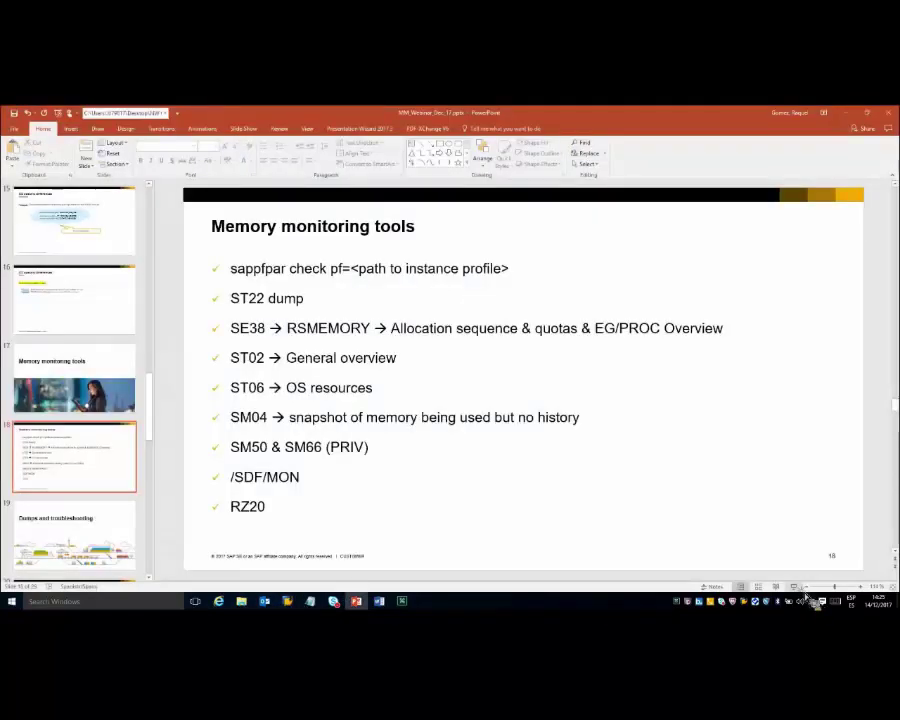
pyautogui.click(800, 586)
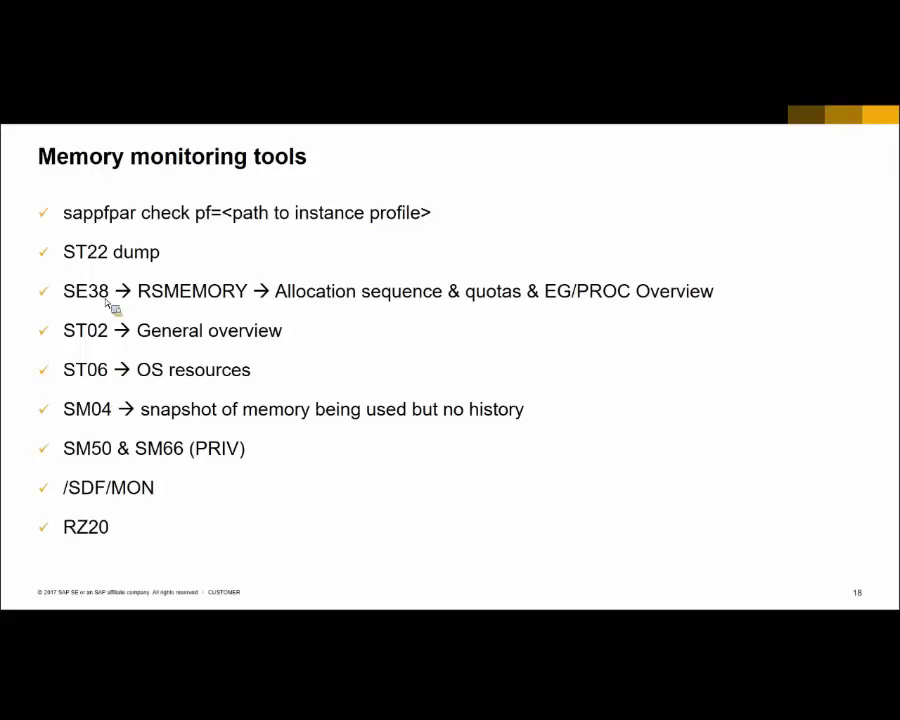
pyautogui.press('Escape')
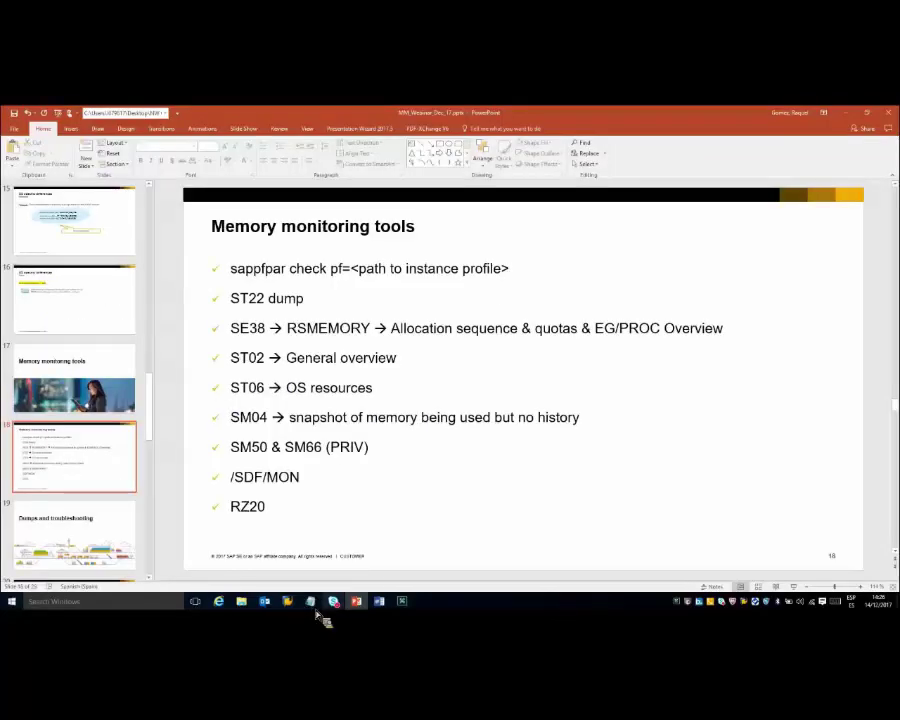
# Switch back to SAP, leave the OS command screen, and execute the program RSMEMORY from the ABAP Editor.
pyautogui.moveTo(301, 608)
pyautogui.moveTo(283, 560)
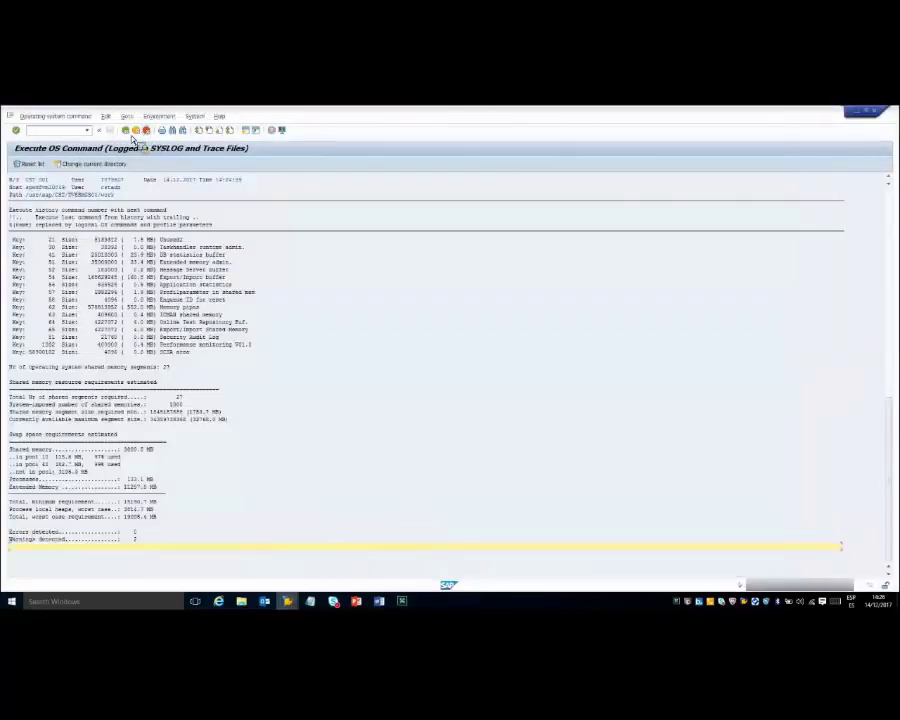
pyautogui.click(126, 131)
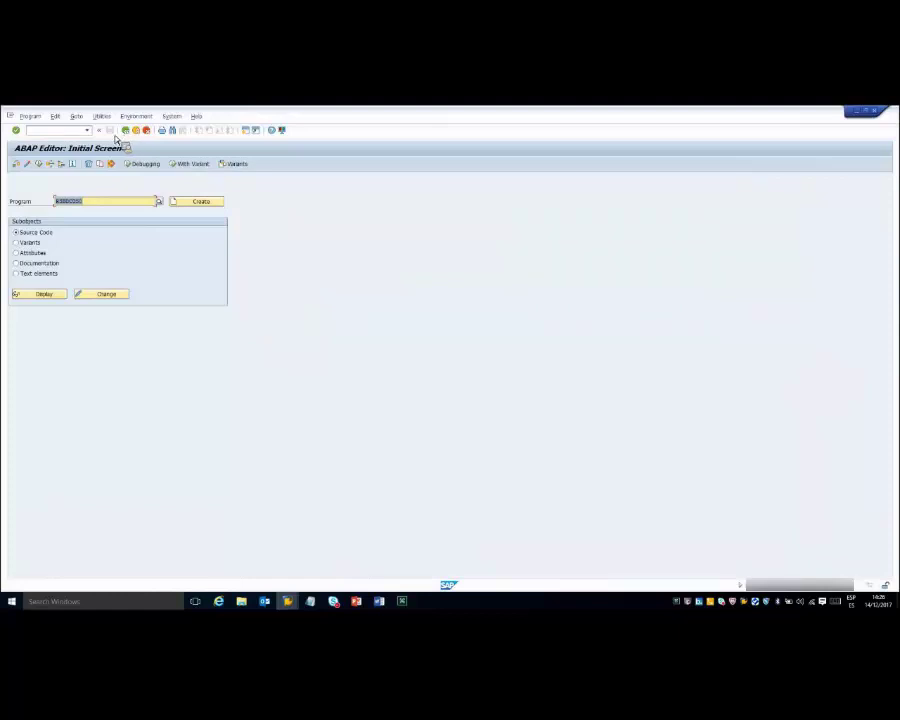
pyautogui.write('ze')
pyautogui.write('memory')
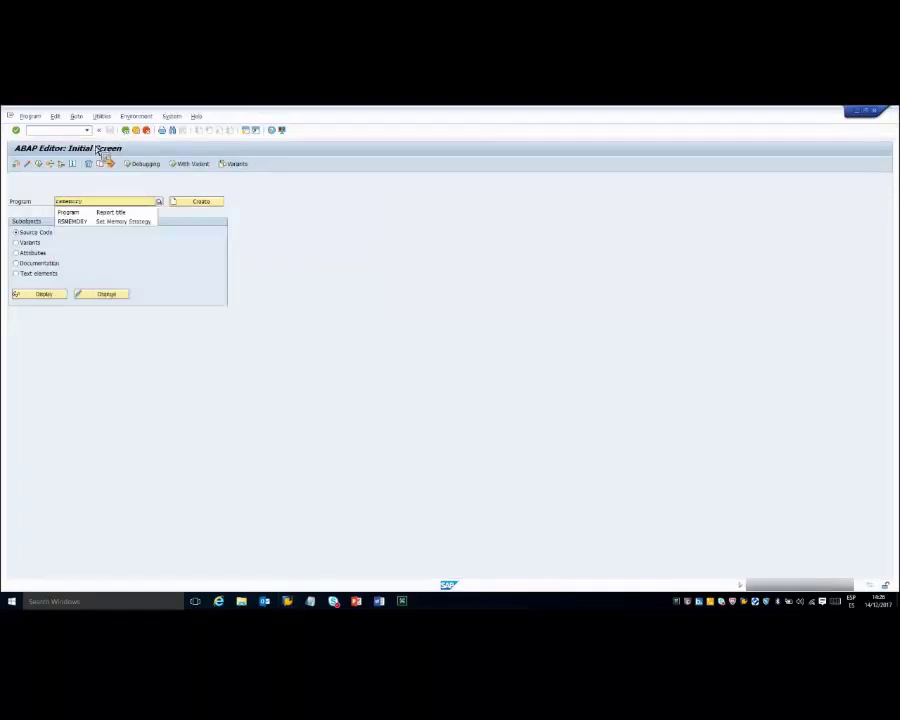
pyautogui.click(81, 222)
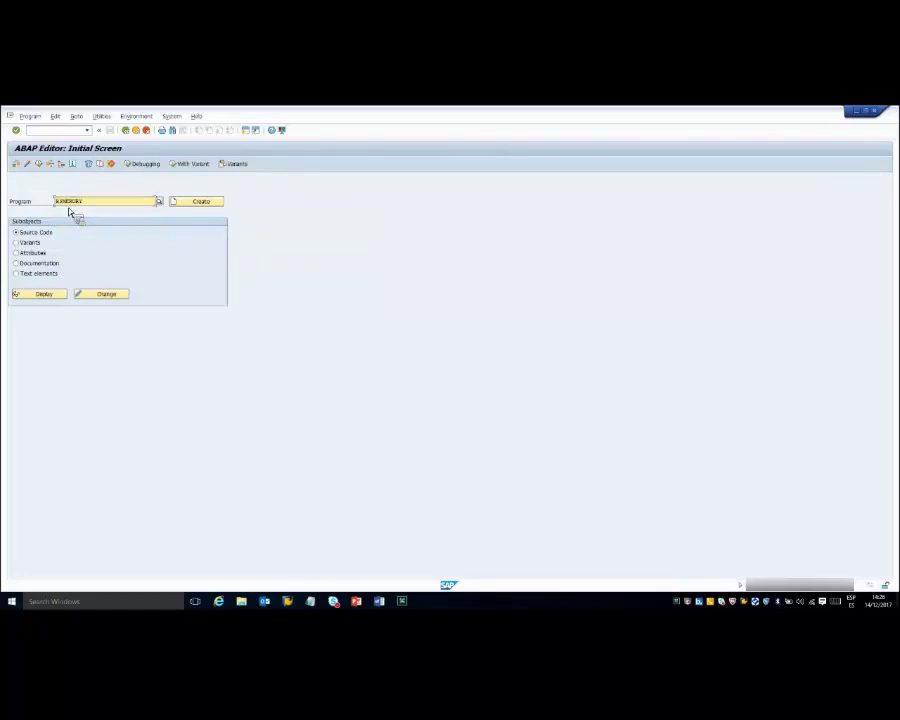
pyautogui.click(40, 168)
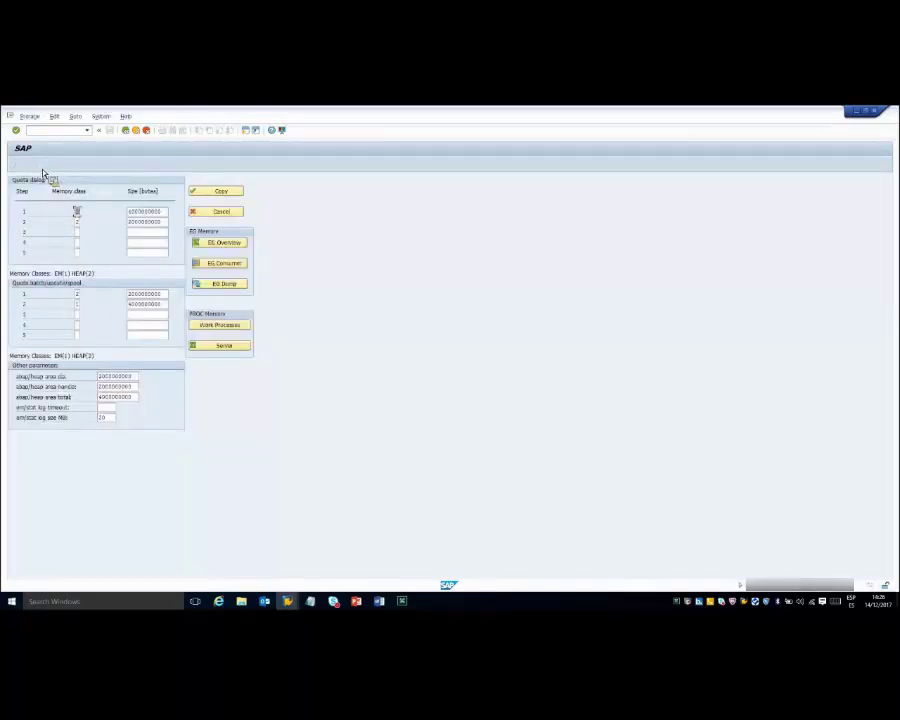
# View the EG memory overview and the total consumption per EG consumer, returning to the RSMEMORY screen.
pyautogui.click(229, 247)
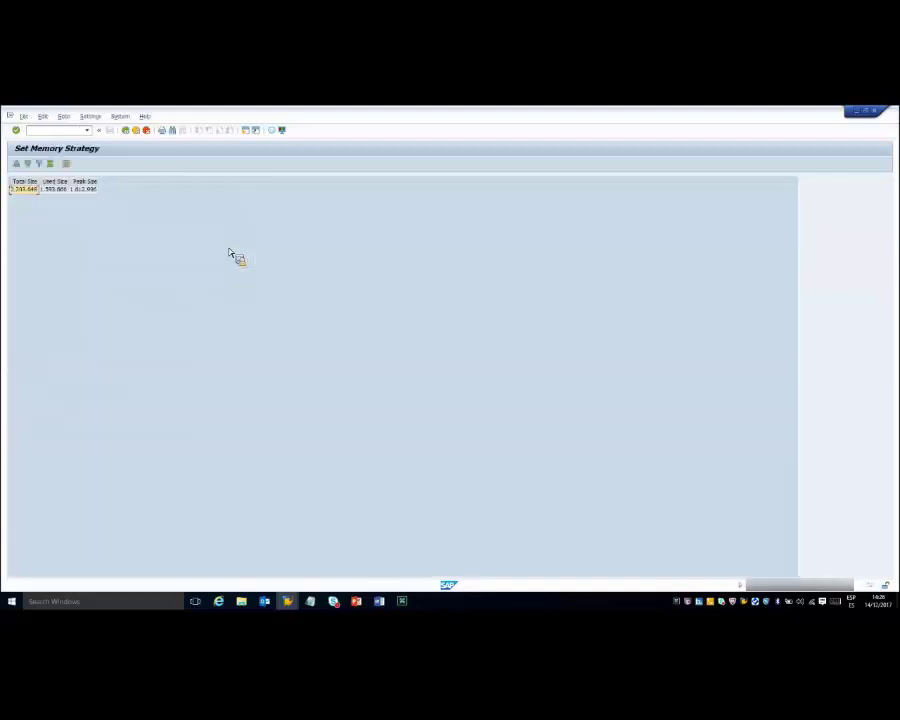
pyautogui.click(128, 133)
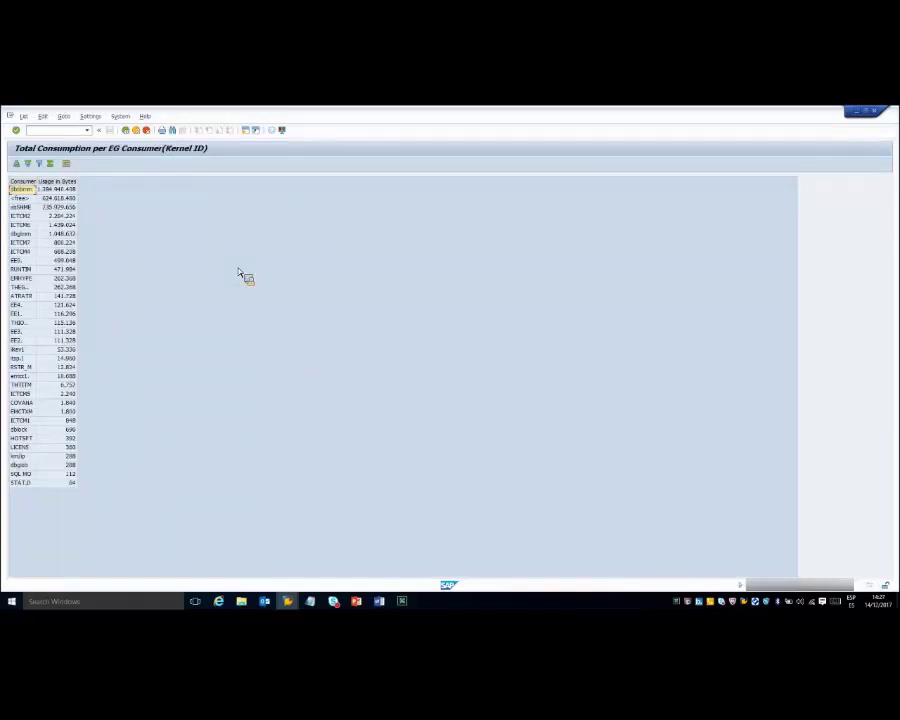
pyautogui.click(134, 132)
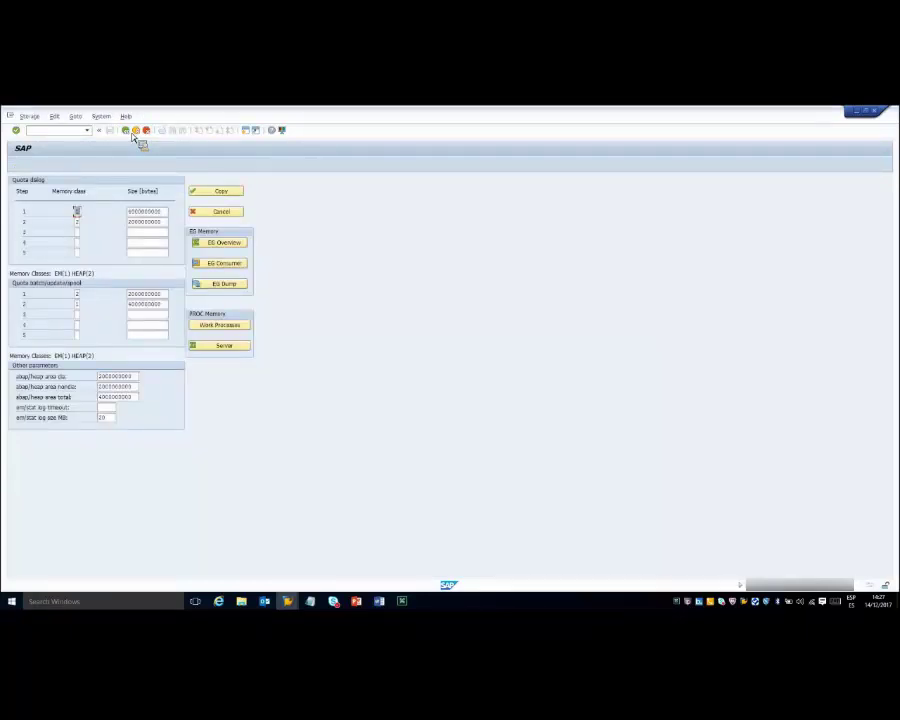
# View the PROC memory usage per work process and for the server, returning to the RSMEMORY screen.
pyautogui.click(234, 327)
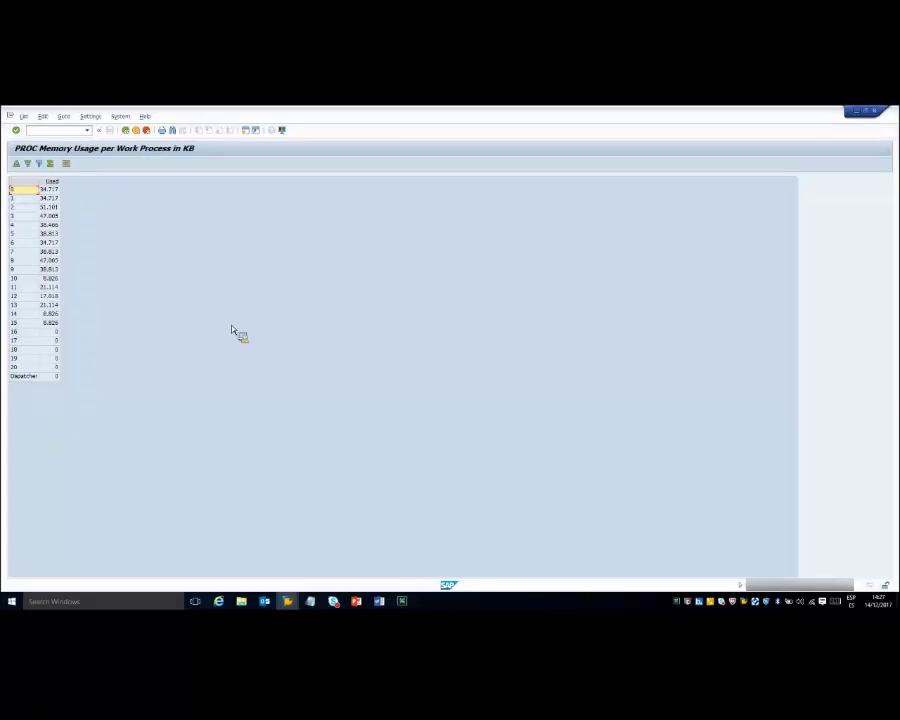
pyautogui.click(135, 131)
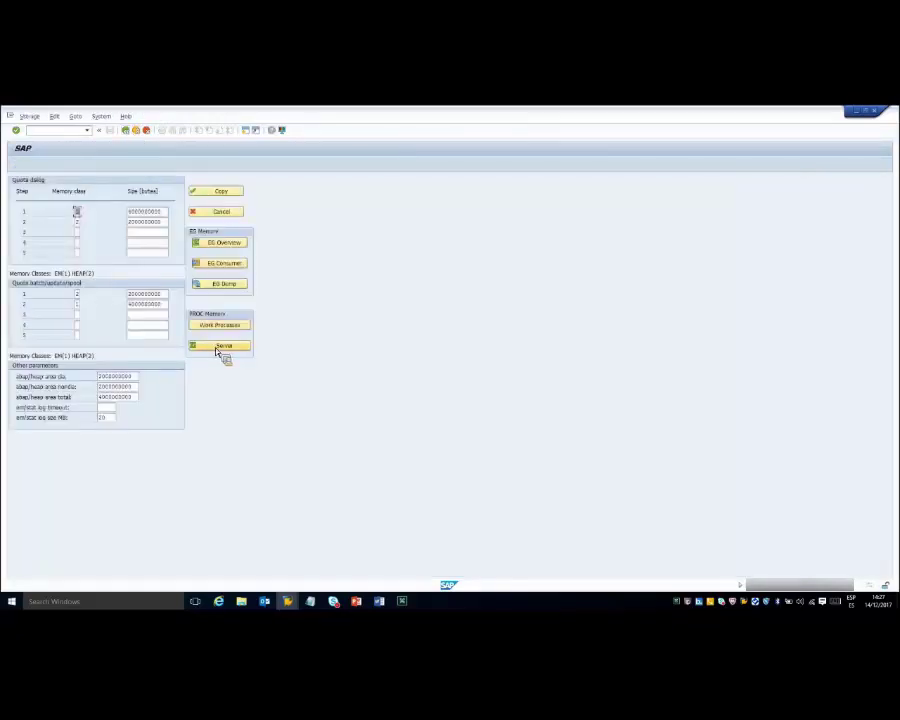
pyautogui.click(215, 349)
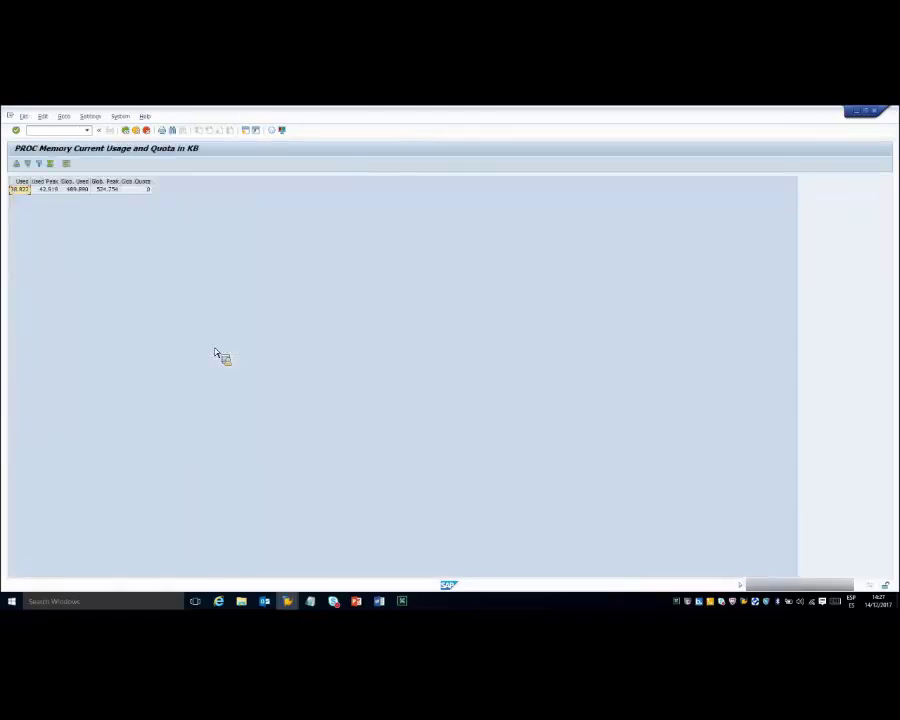
pyautogui.click(125, 130)
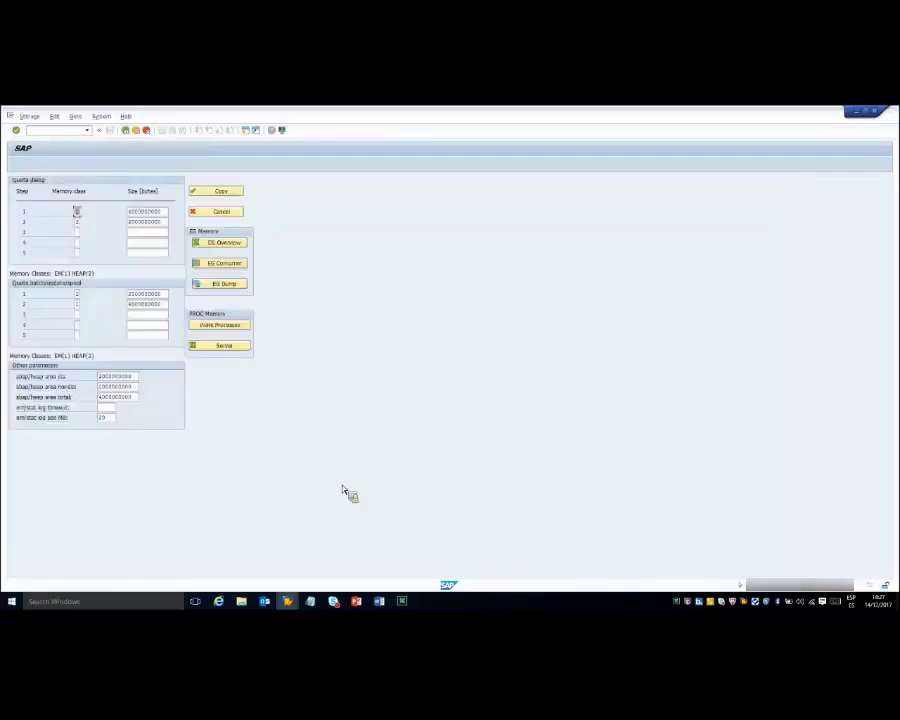
# Switch to PowerPoint and present the Memory monitoring tools slide again, ending the slide show after reviewing it.
pyautogui.click(356, 601)
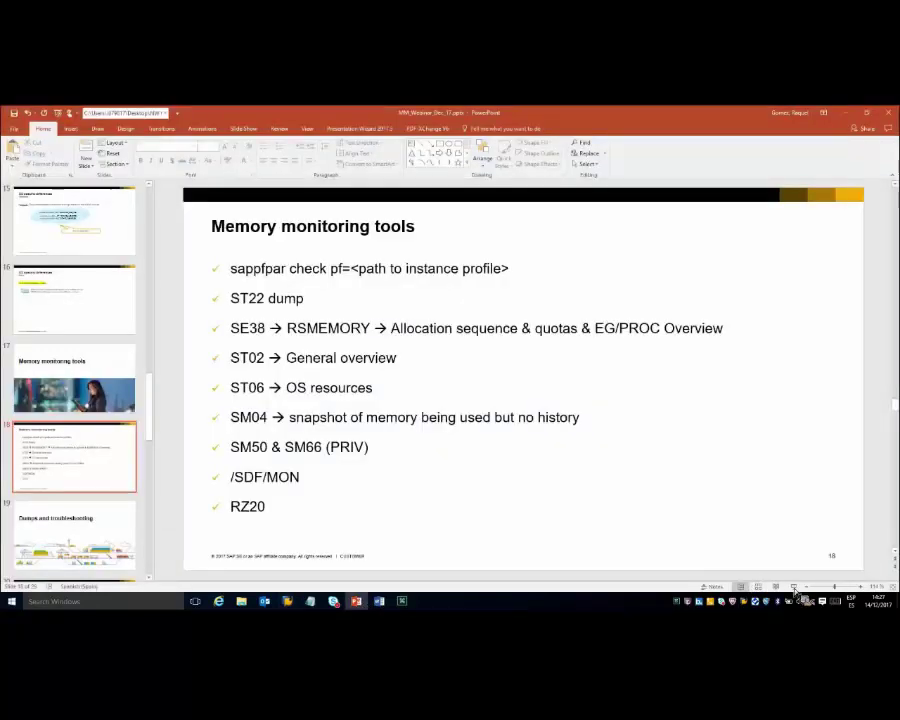
pyautogui.click(795, 587)
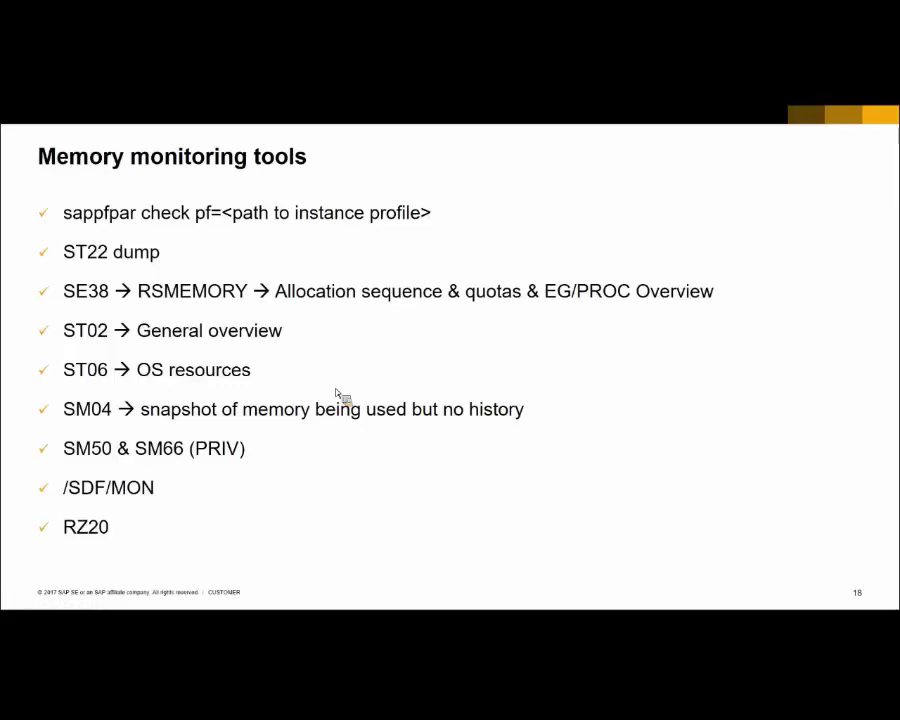
pyautogui.press('Escape')
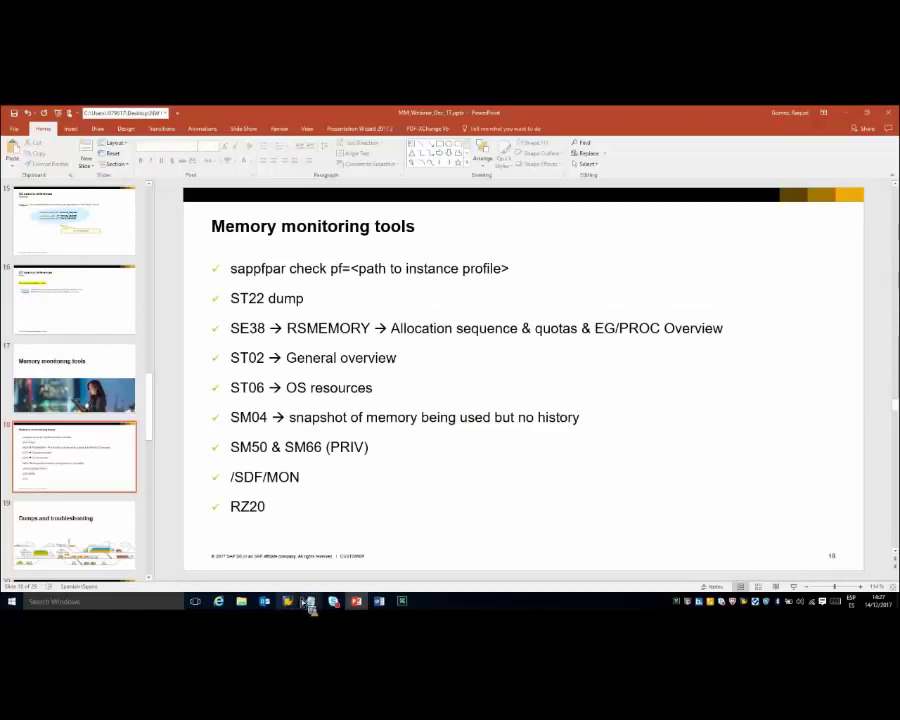
# Switch back to SAP, open transaction ST02, and display the SAP memory details from its detail analysis menu.
pyautogui.moveTo(292, 600)
pyautogui.click(381, 558)
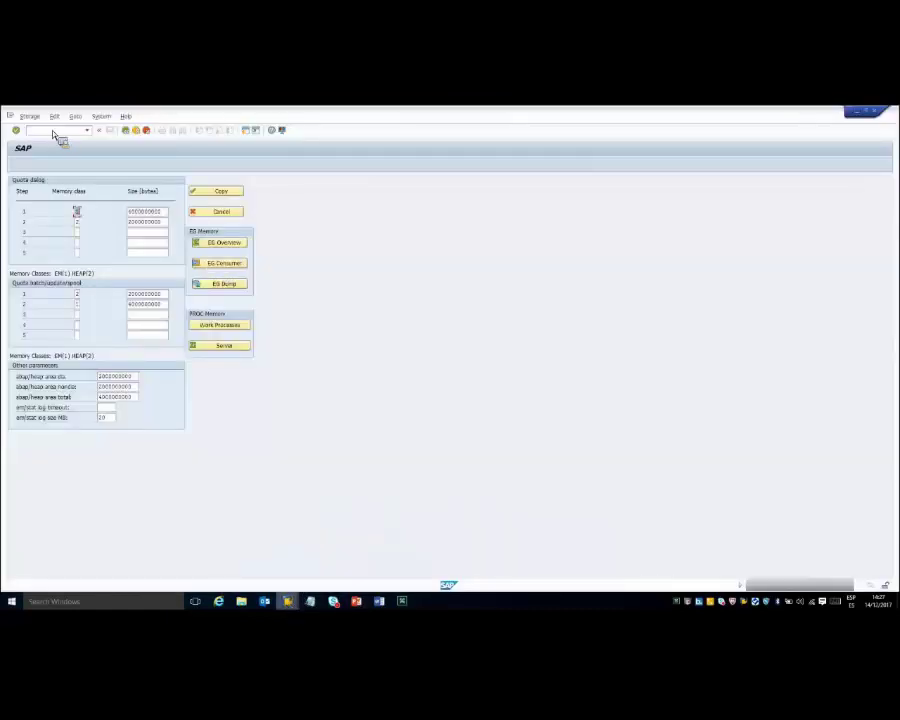
pyautogui.write('/nst02')
pyautogui.press('Return')
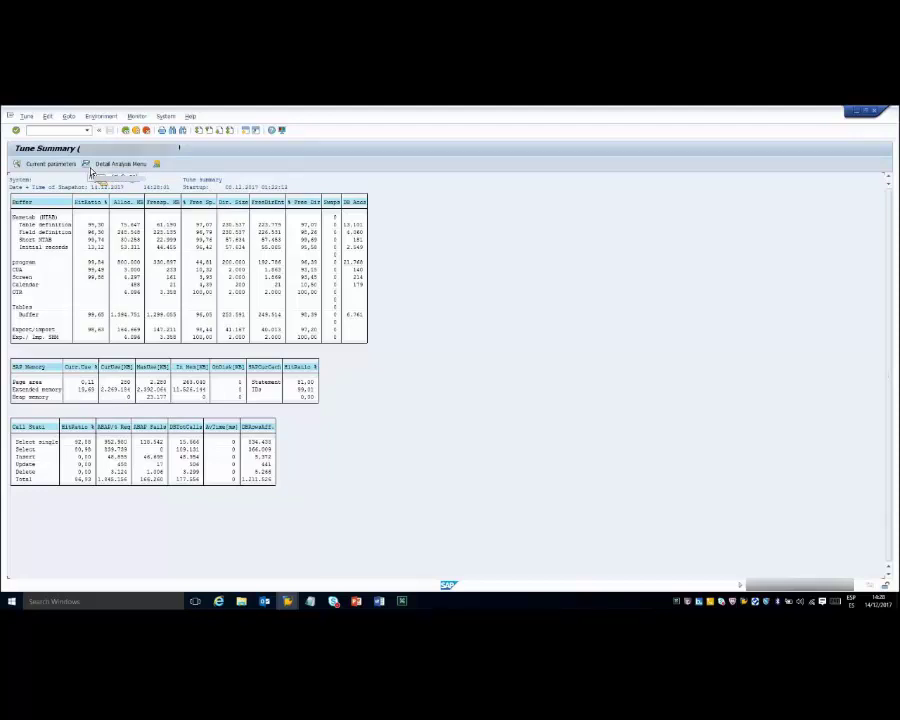
pyautogui.click(121, 164)
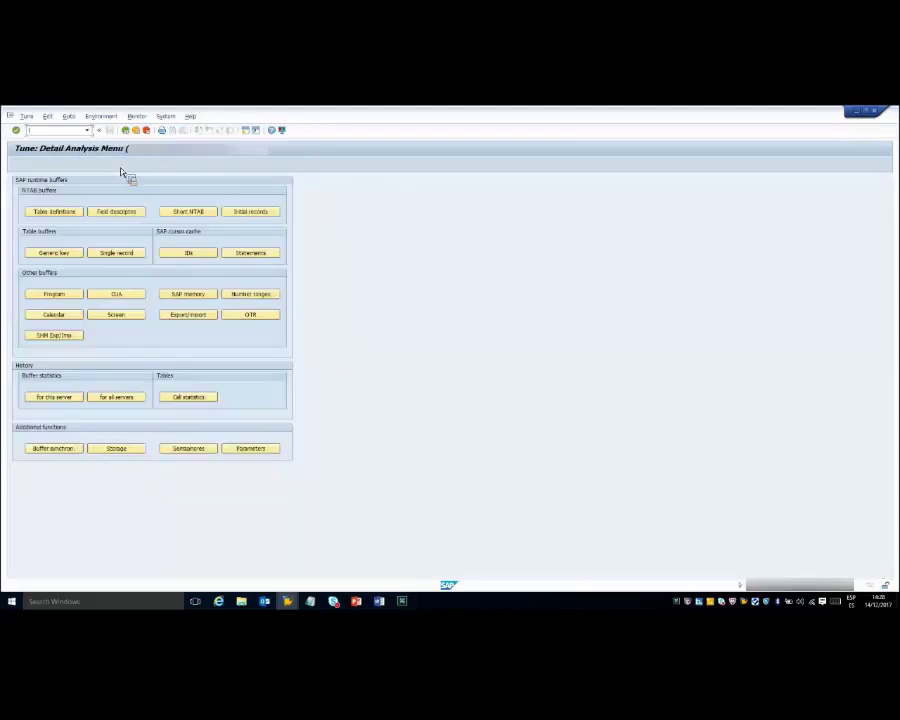
pyautogui.click(205, 296)
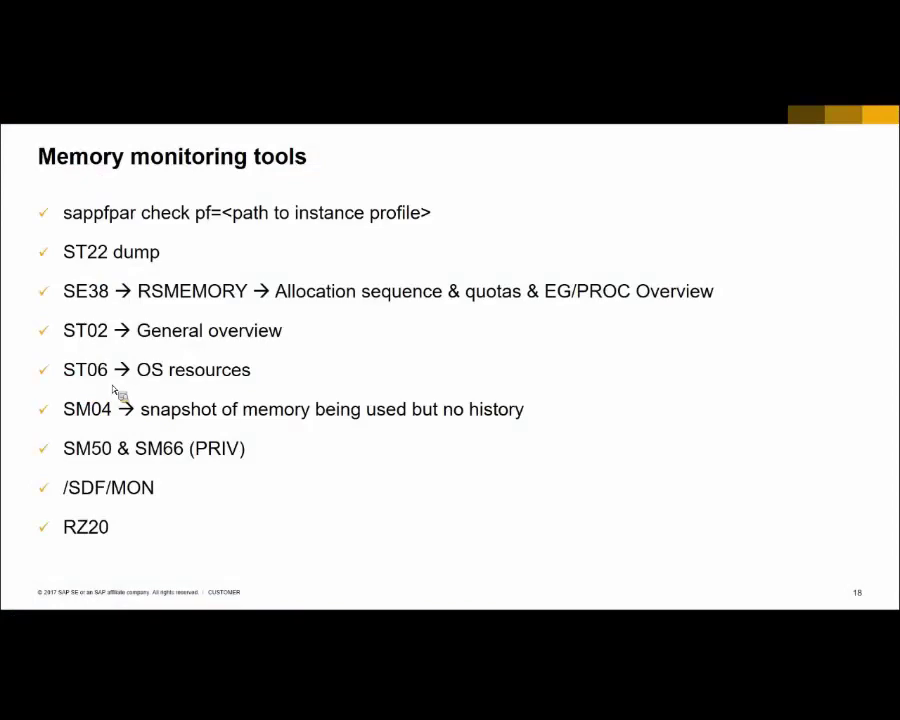
# End the PowerPoint slide show, return to SAP, and open transaction ST06 for the operating system resources.
pyautogui.press('Escape')
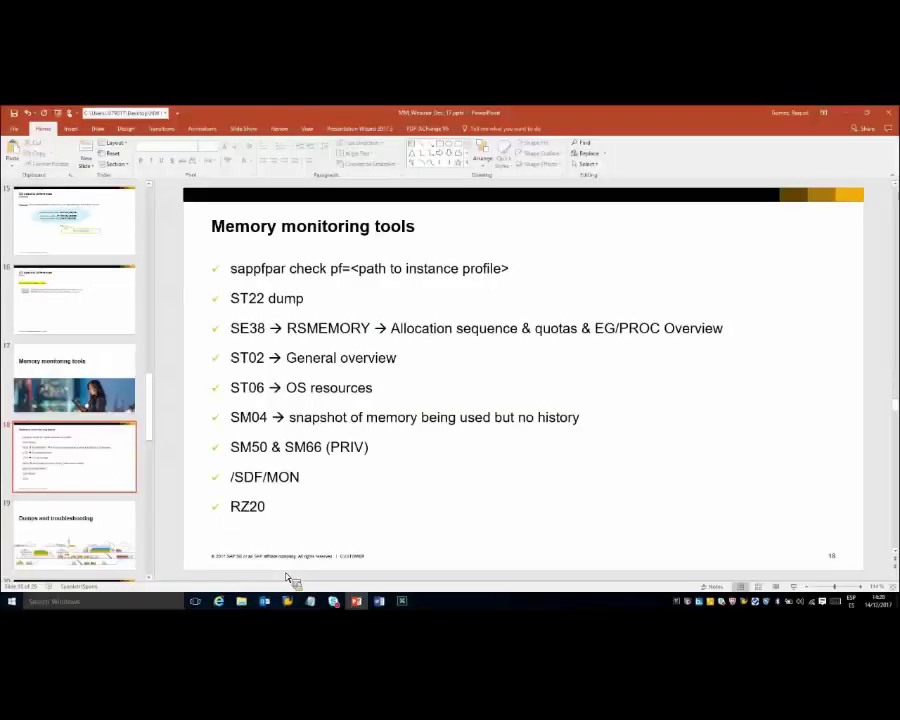
pyautogui.click(287, 601)
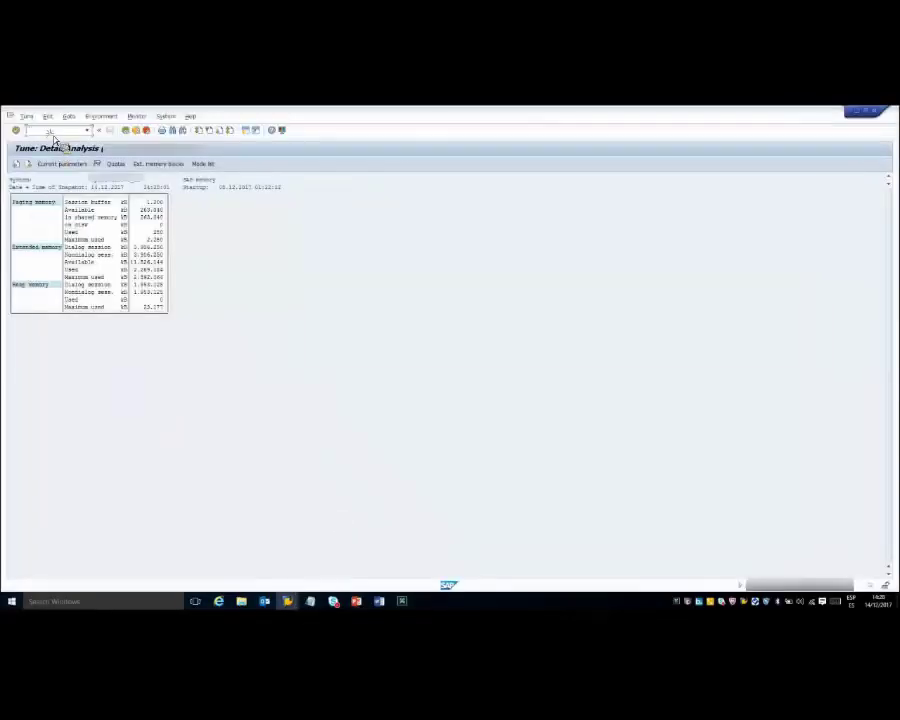
pyautogui.write('/nst')
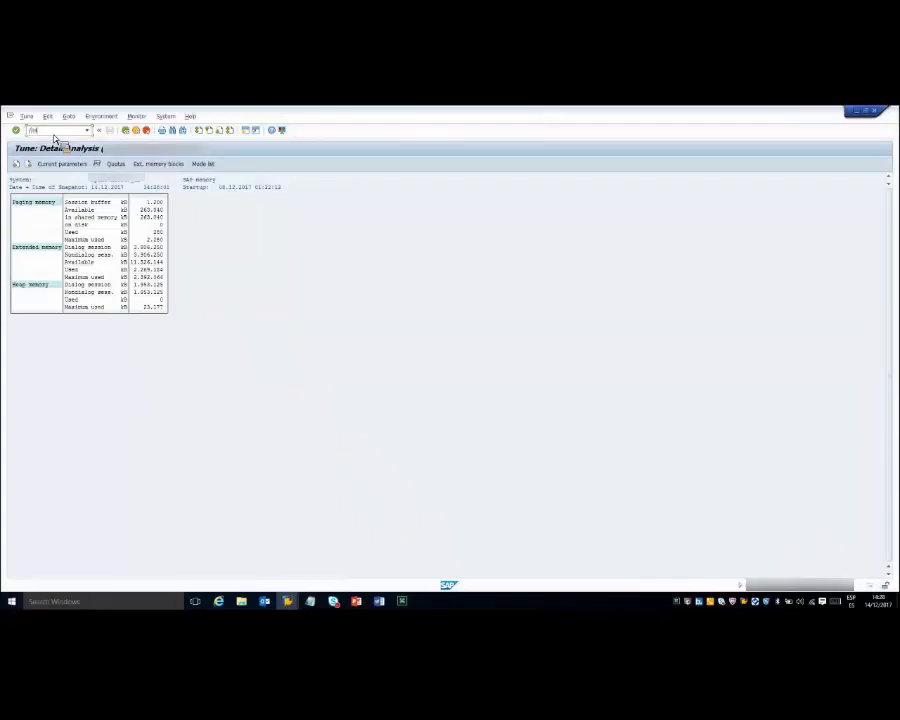
pyautogui.write('06')
pyautogui.press('Return')
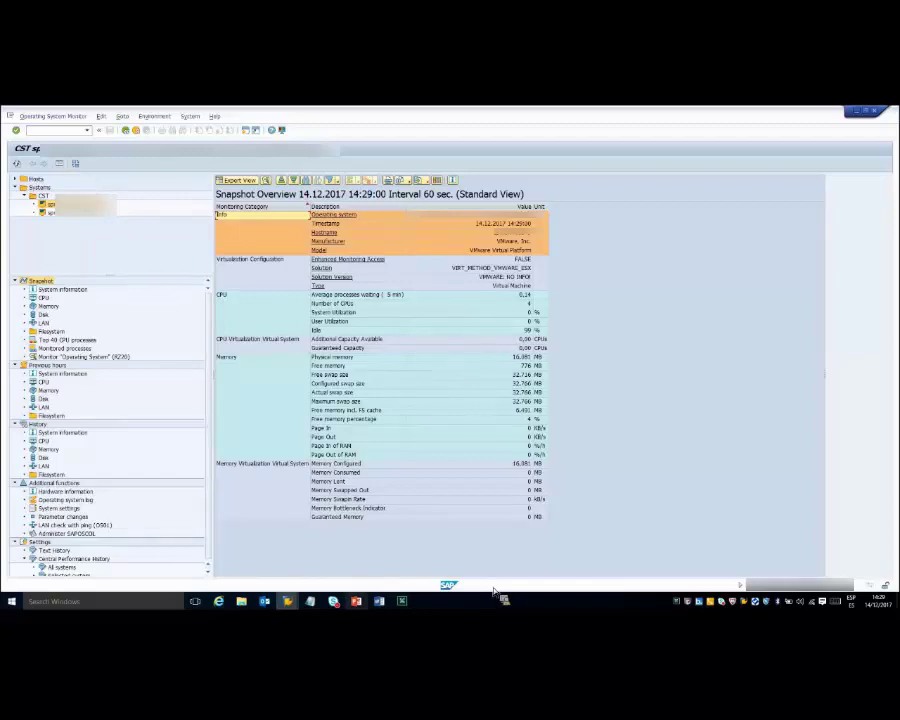
# Present the Memory monitoring tools slide in PowerPoint once more, and return to the SAP operating system monitor.
pyautogui.click(356, 601)
pyautogui.hotkey('shift', 'F5')
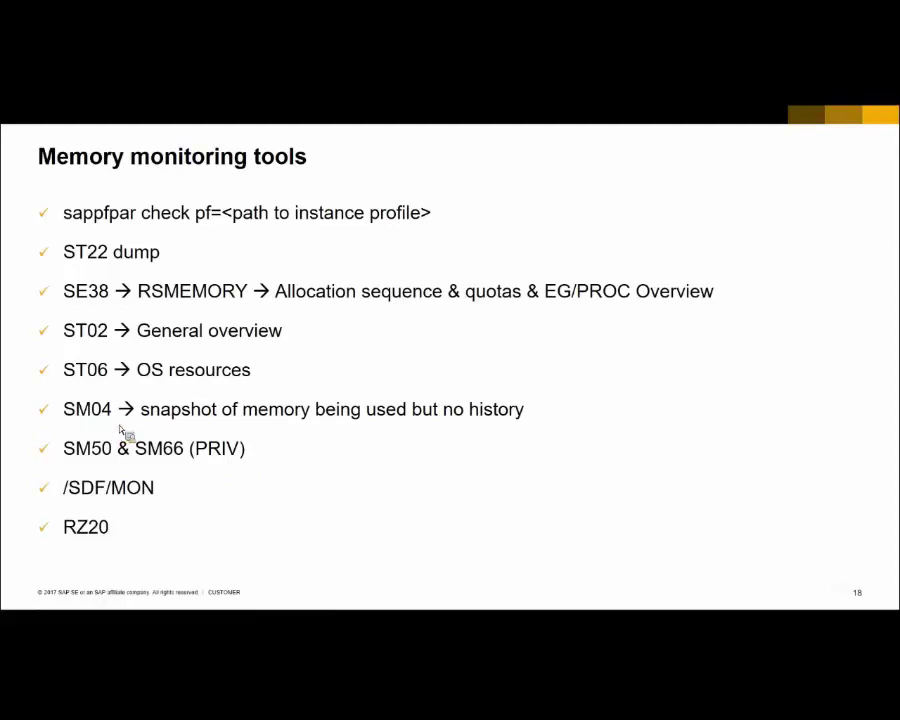
pyautogui.hotkey('alt', 'Tab')
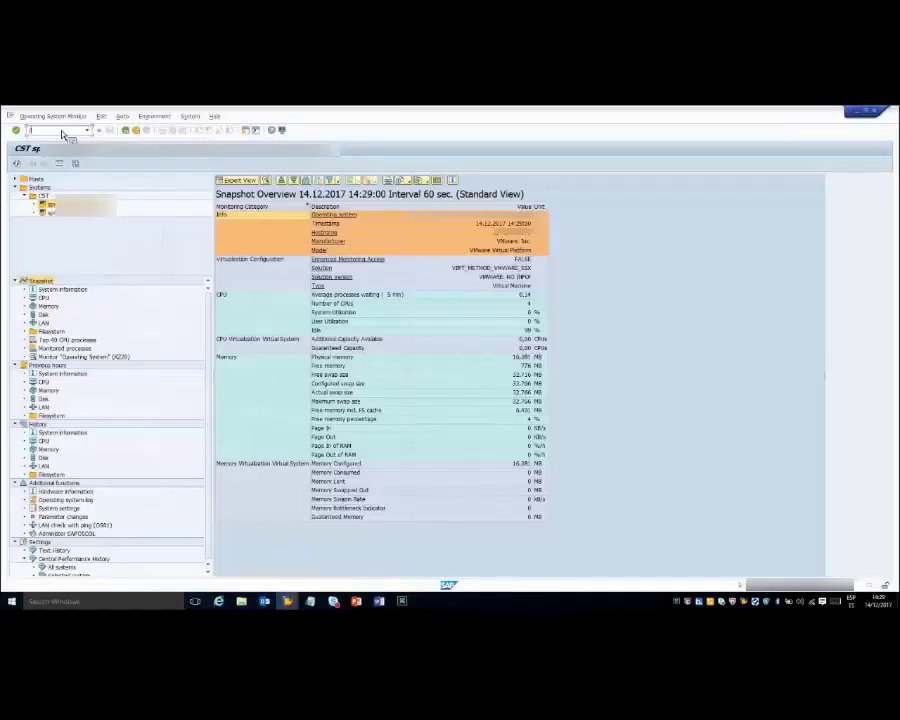
# Open transaction SM04 for the user sessions and select the Memory column of the session list.
pyautogui.write('/nsm04')
pyautogui.press('Return')
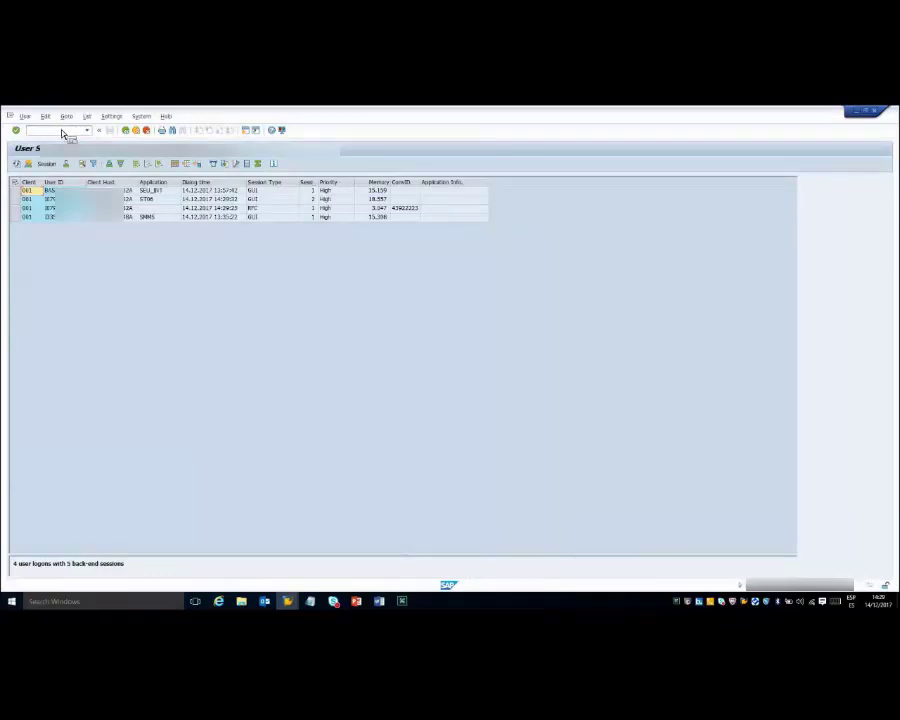
pyautogui.click(378, 186)
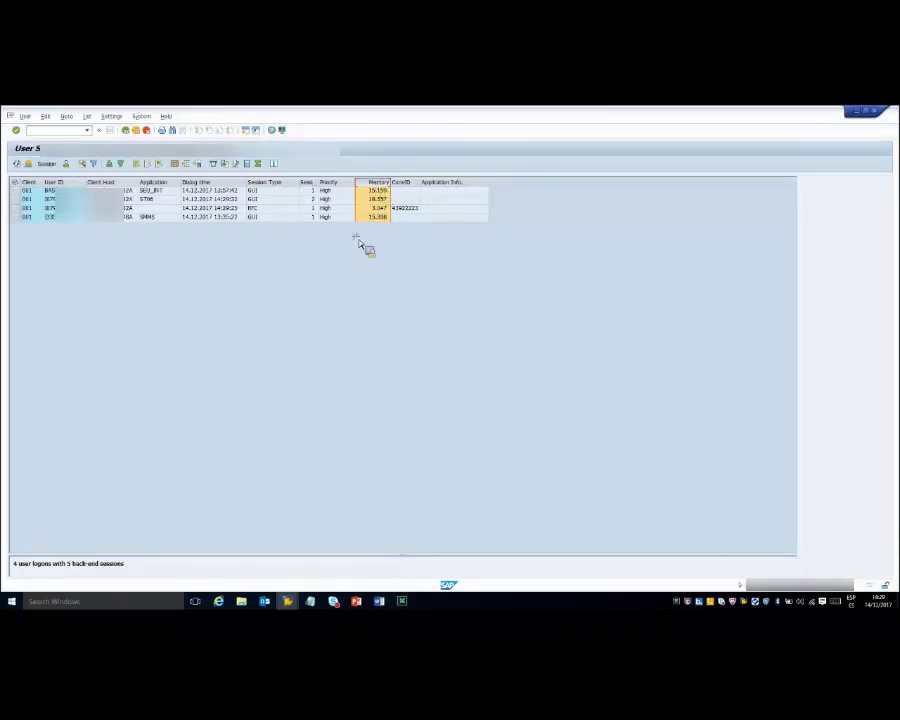
# Change the session list's layout to add Heap Memory from the column set to the displayed columns.
pyautogui.click(177, 168)
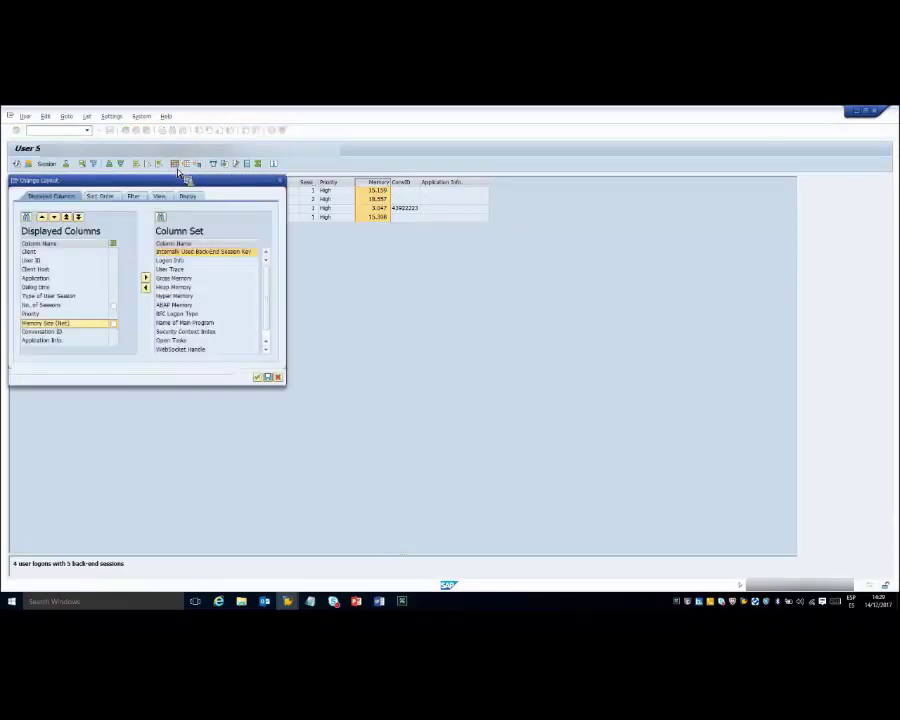
pyautogui.click(185, 287)
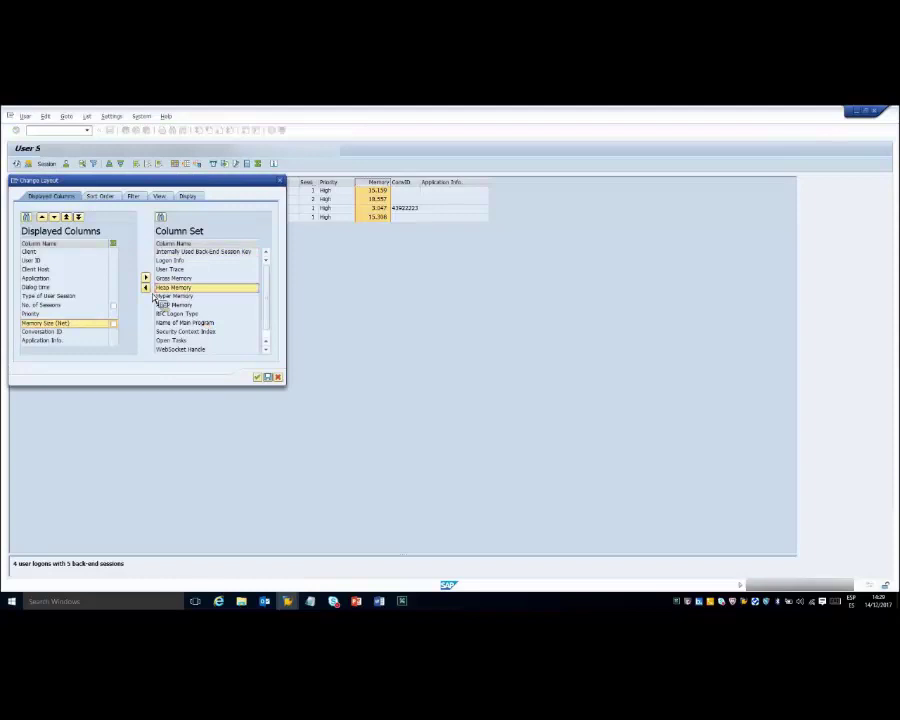
pyautogui.click(145, 288)
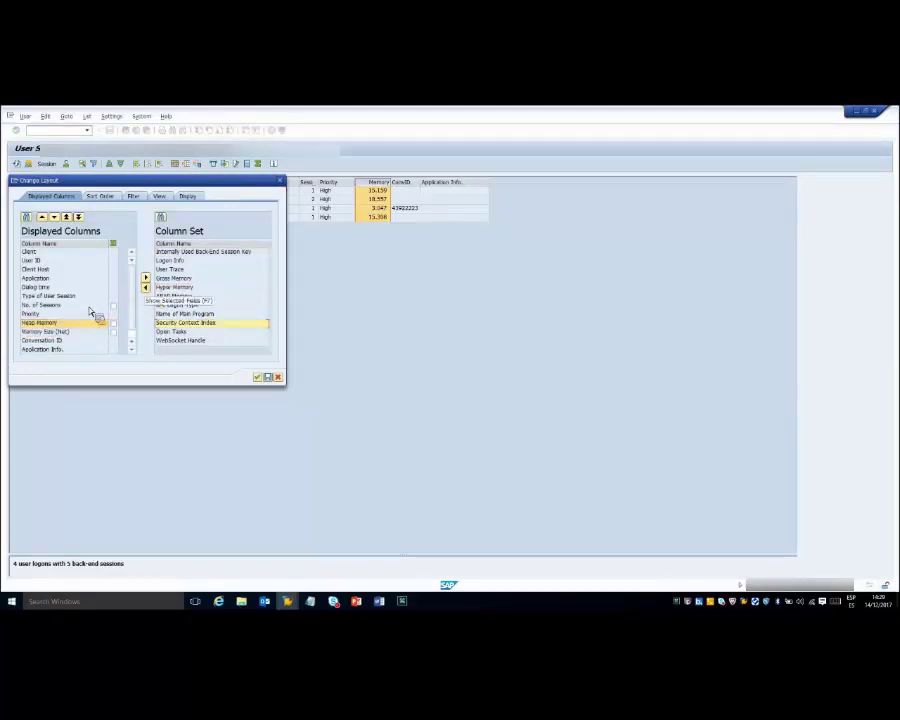
pyautogui.click(257, 378)
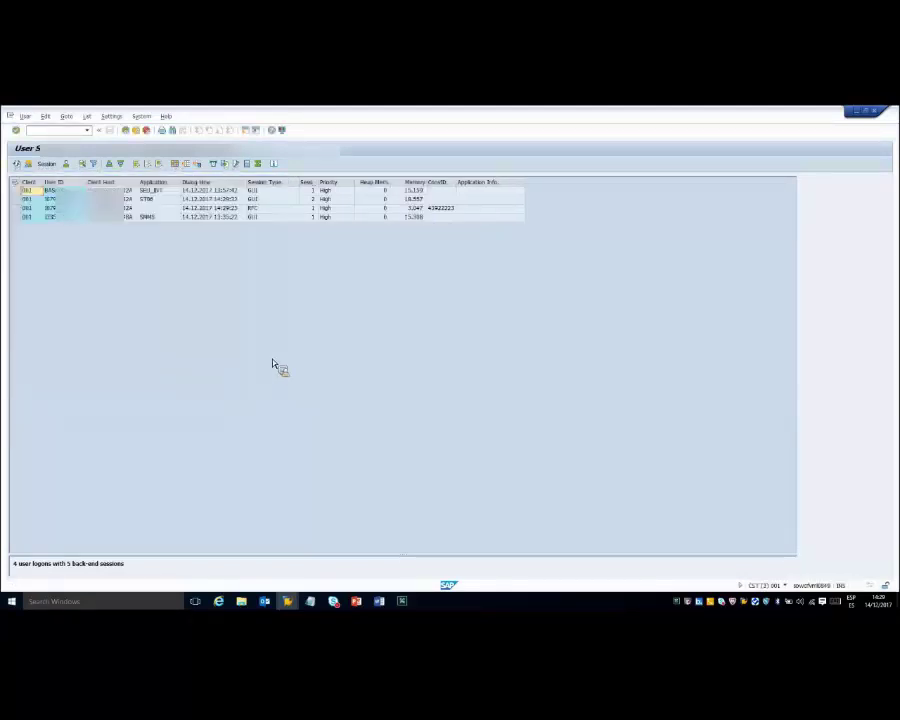